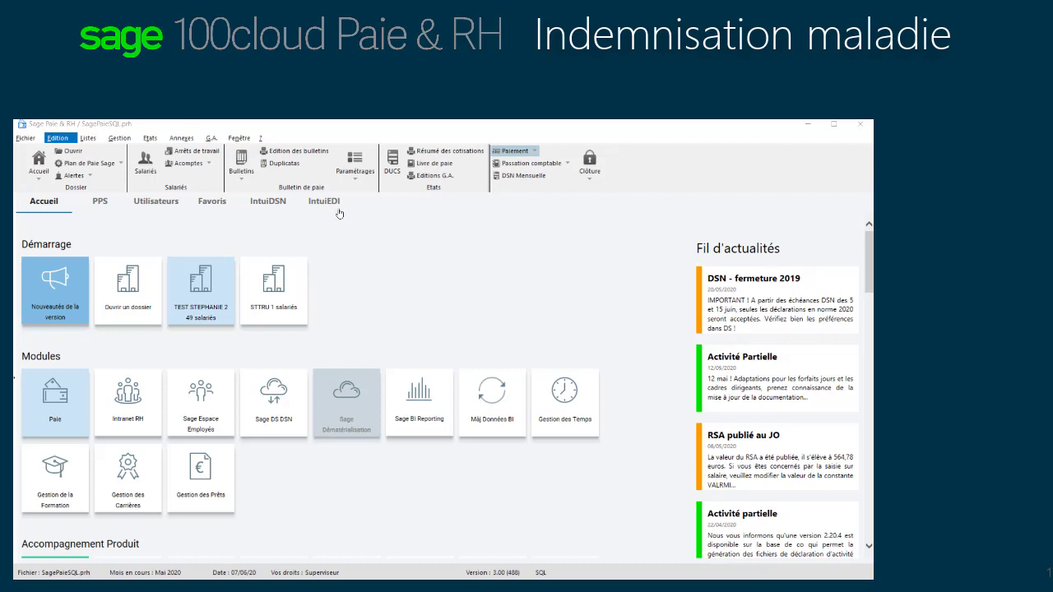
- Add a new work stoppage to the list of arrêts de travail for the ninth employee in the staff list
{"action": "left_click", "coordinate": [120, 138]}
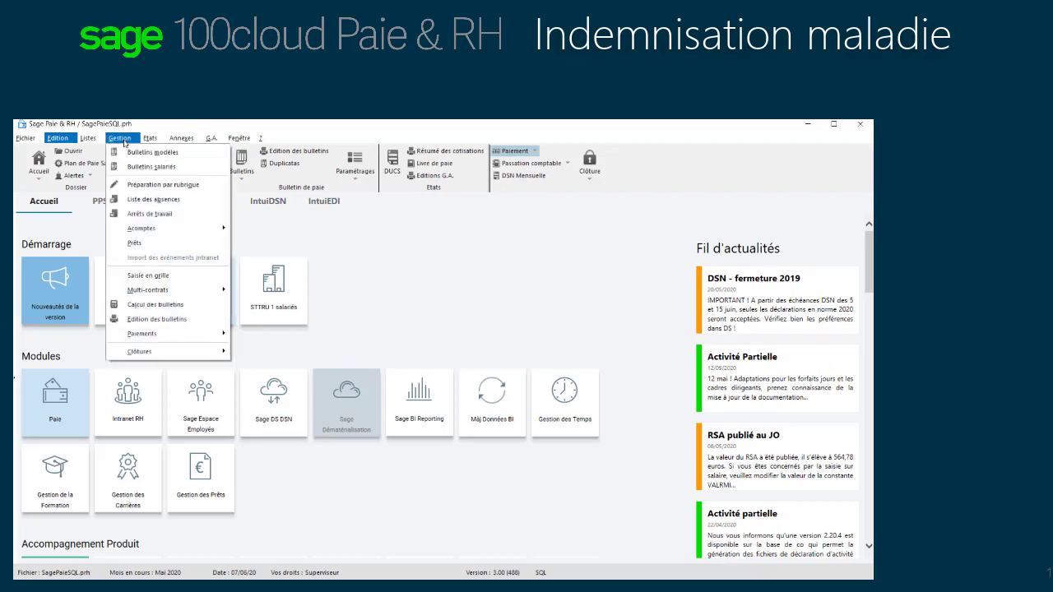
{"action": "left_click", "coordinate": [140, 215]}
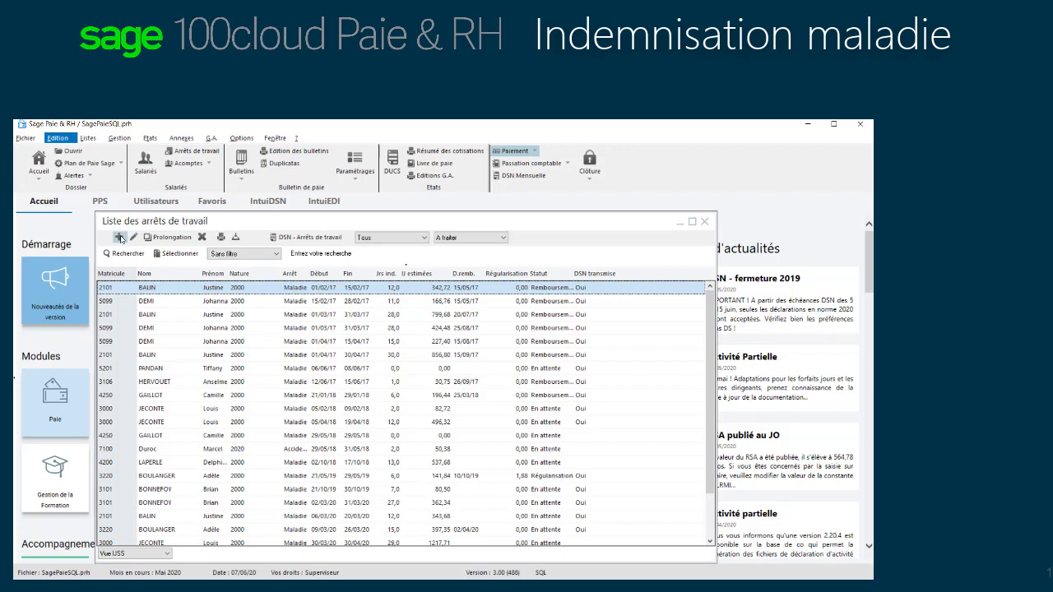
{"action": "left_click", "coordinate": [119, 237]}
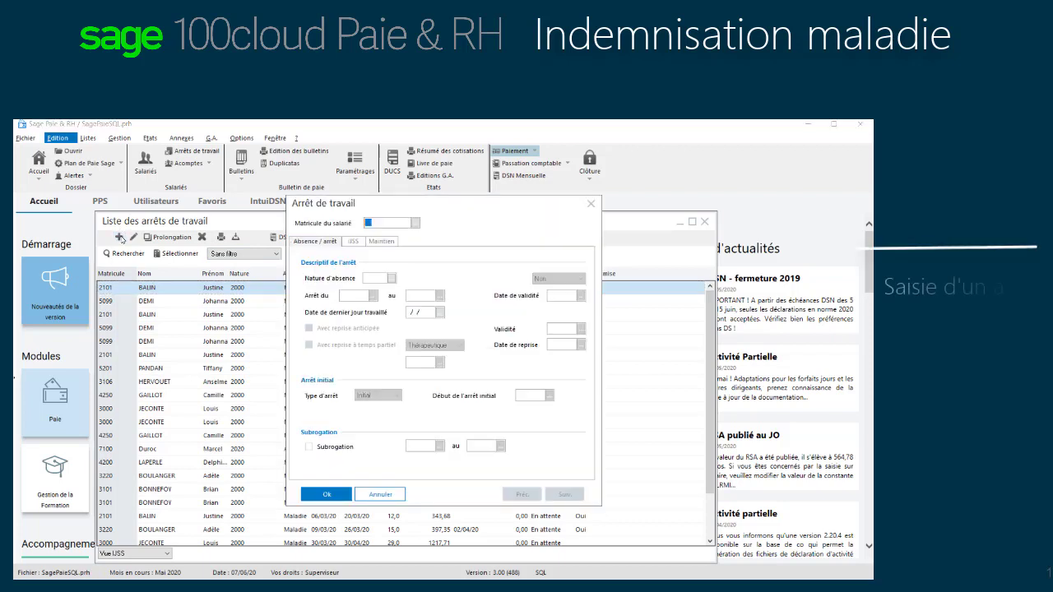
{"action": "left_click", "coordinate": [415, 223]}
{"action": "double_click", "coordinate": [370, 404]}
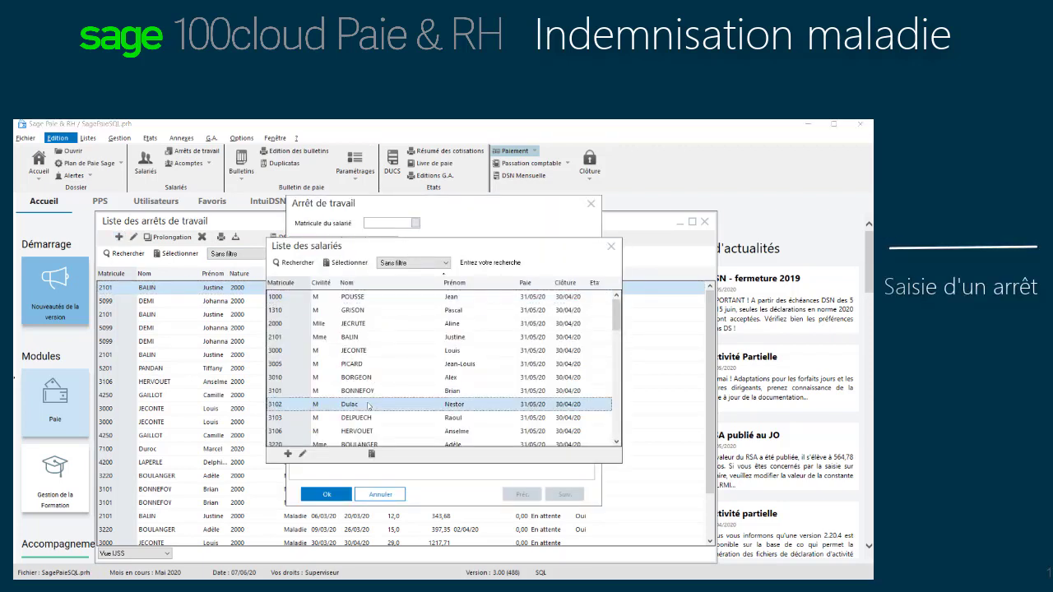
- Set the absence nature to 2000, Arrêt de travail maladie, running from 20/05/20 to 28/05/20
{"action": "left_click", "coordinate": [392, 278]}
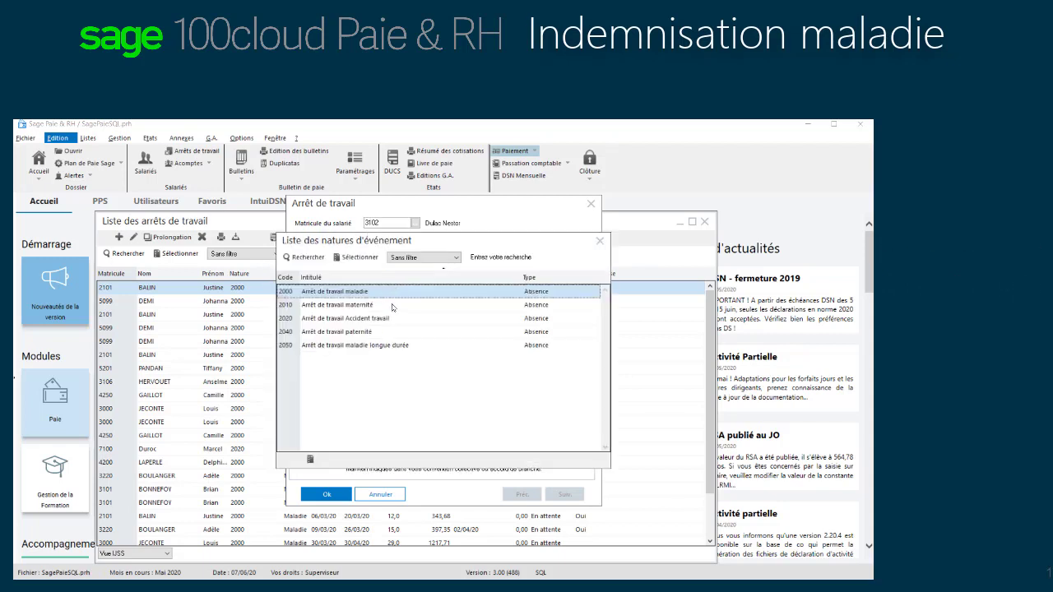
{"action": "double_click", "coordinate": [365, 292]}
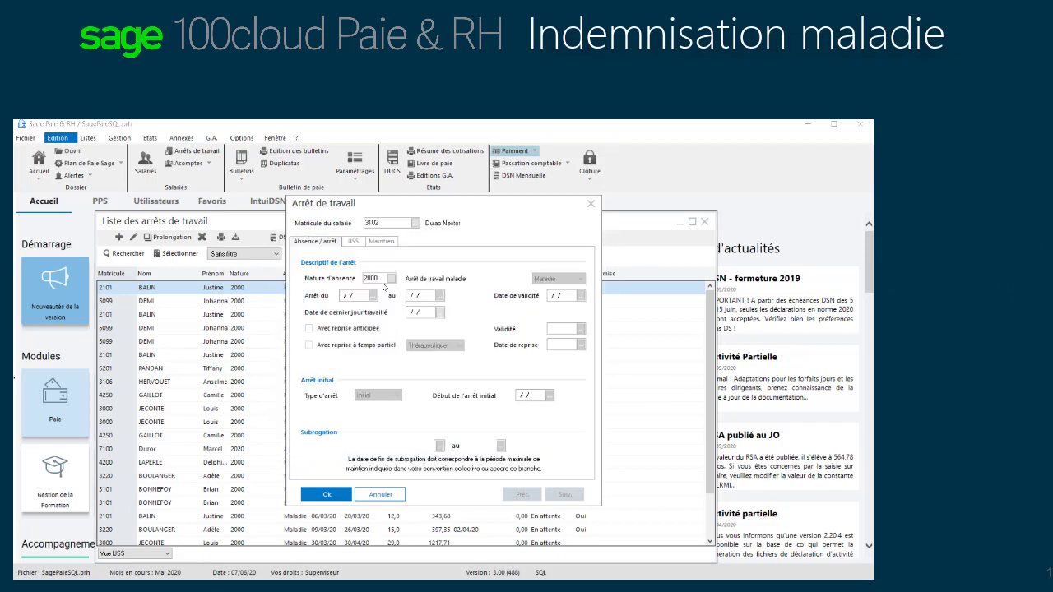
{"action": "left_click", "coordinate": [352, 294]}
{"action": "type", "text": "2200"}
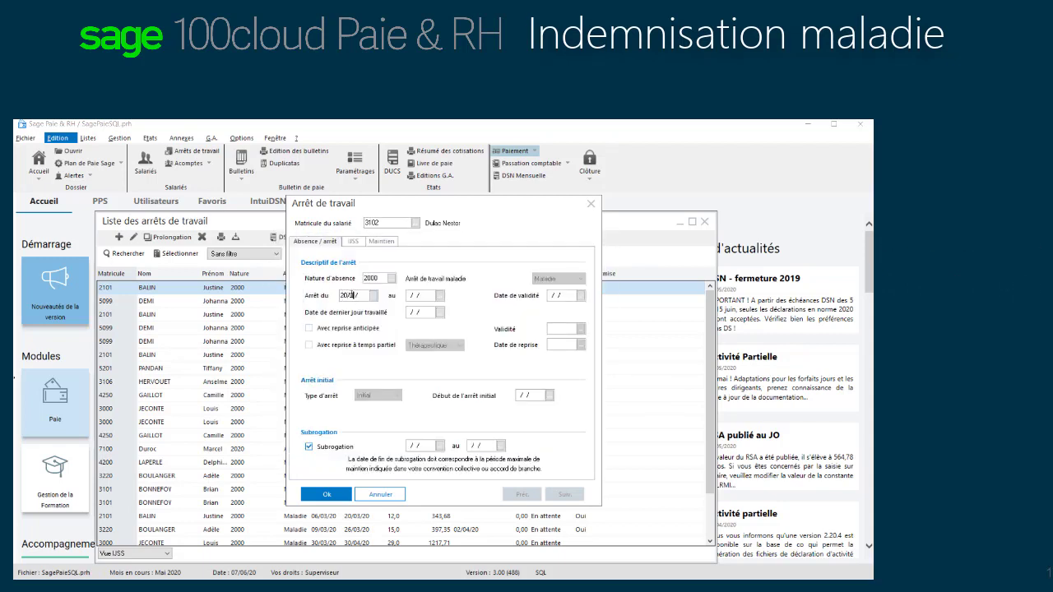
{"action": "key", "text": "Tab"}
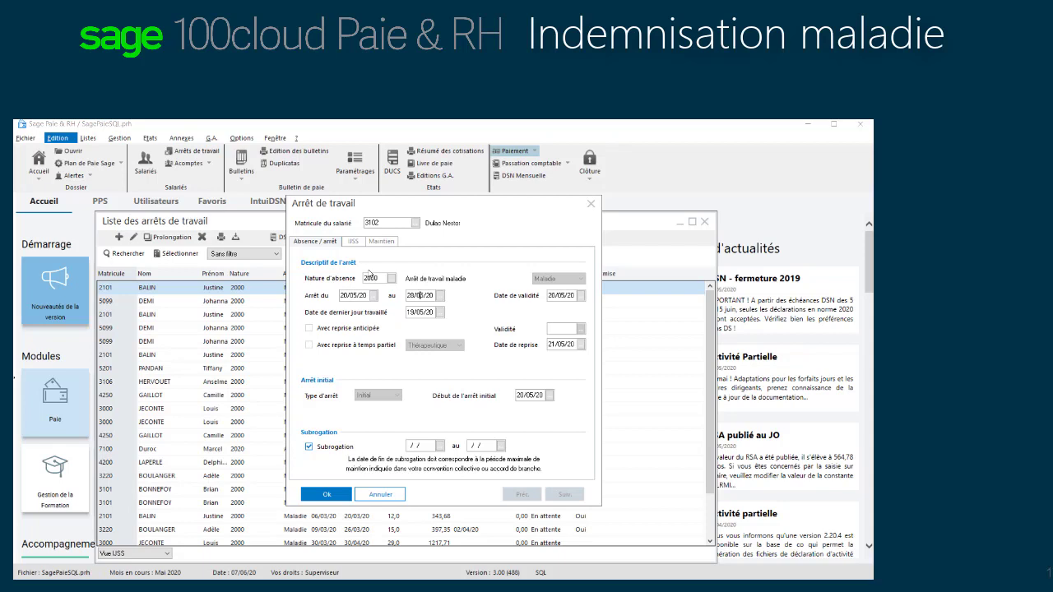
- Check the stoppage's IJSS details and save the new work stoppage
{"action": "left_click", "coordinate": [353, 241]}
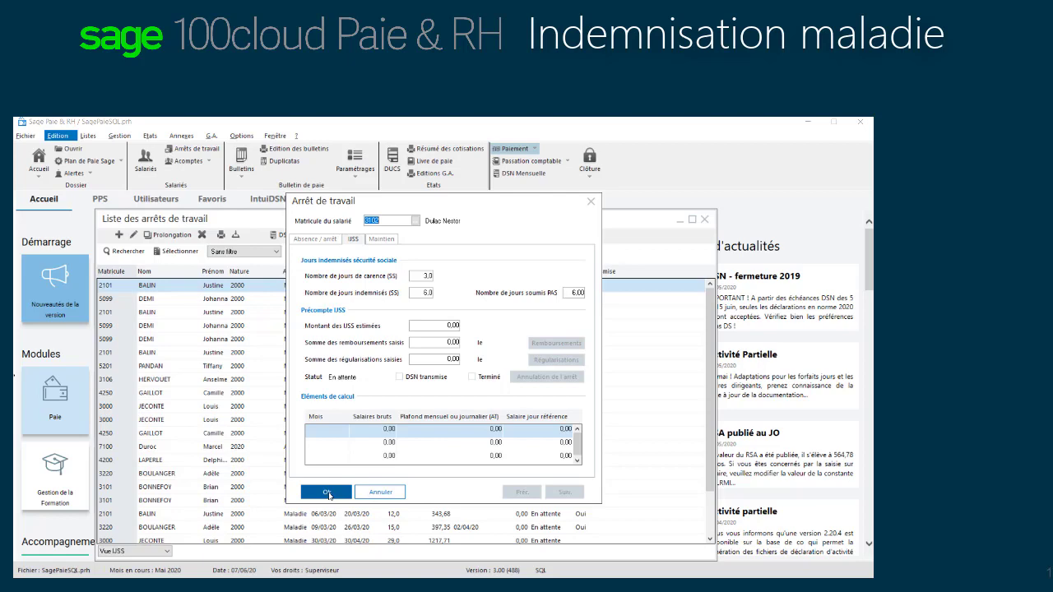
{"action": "left_click", "coordinate": [330, 496]}
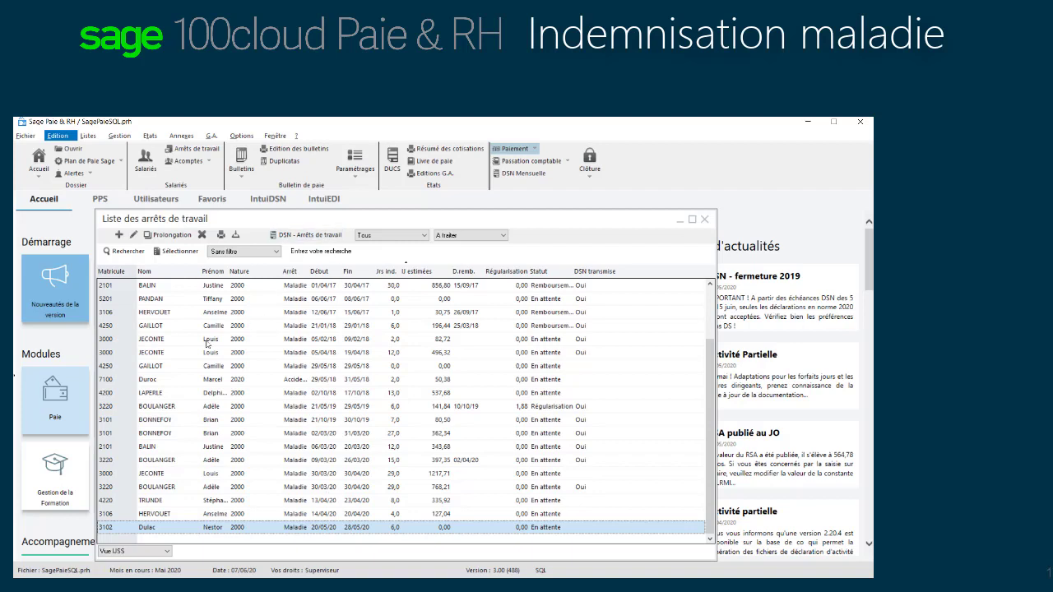
{"action": "left_click", "coordinate": [170, 250]}
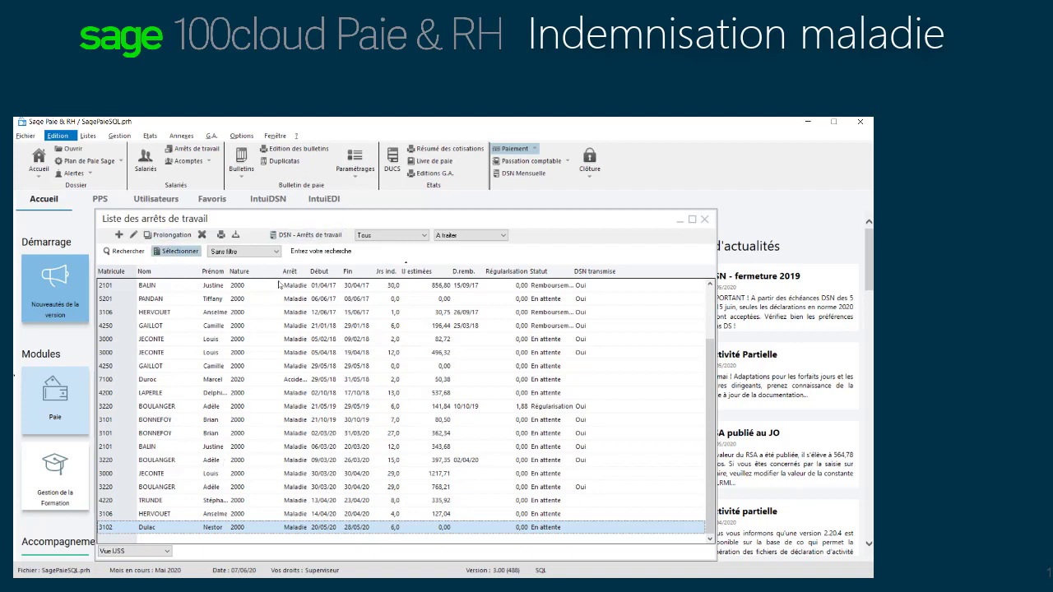
- Open the payslip of the employee on sick leave and display its calculated version
{"action": "left_click", "coordinate": [241, 161]}
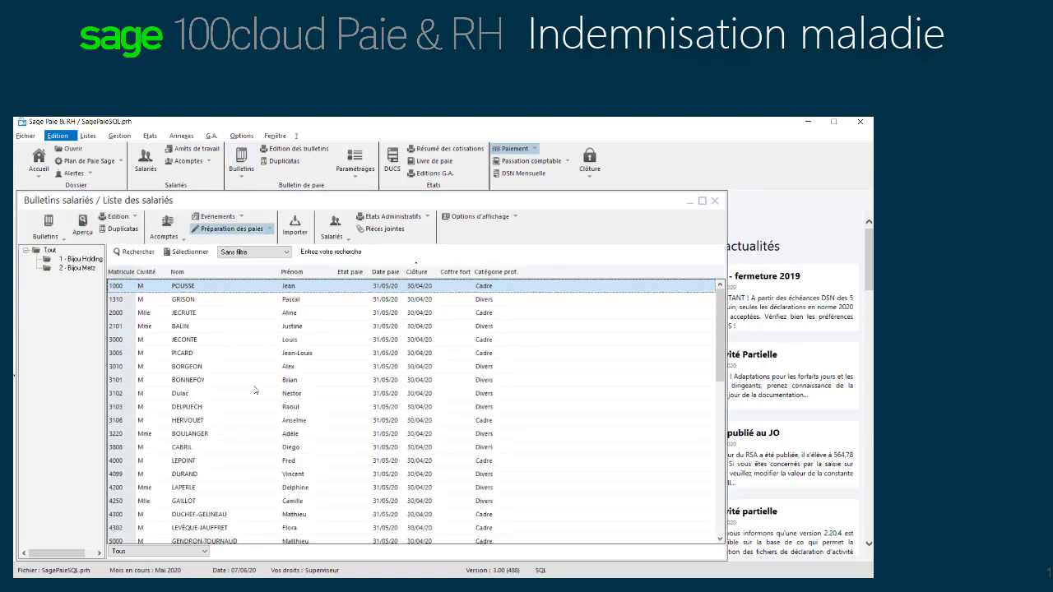
{"action": "left_click", "coordinate": [214, 394]}
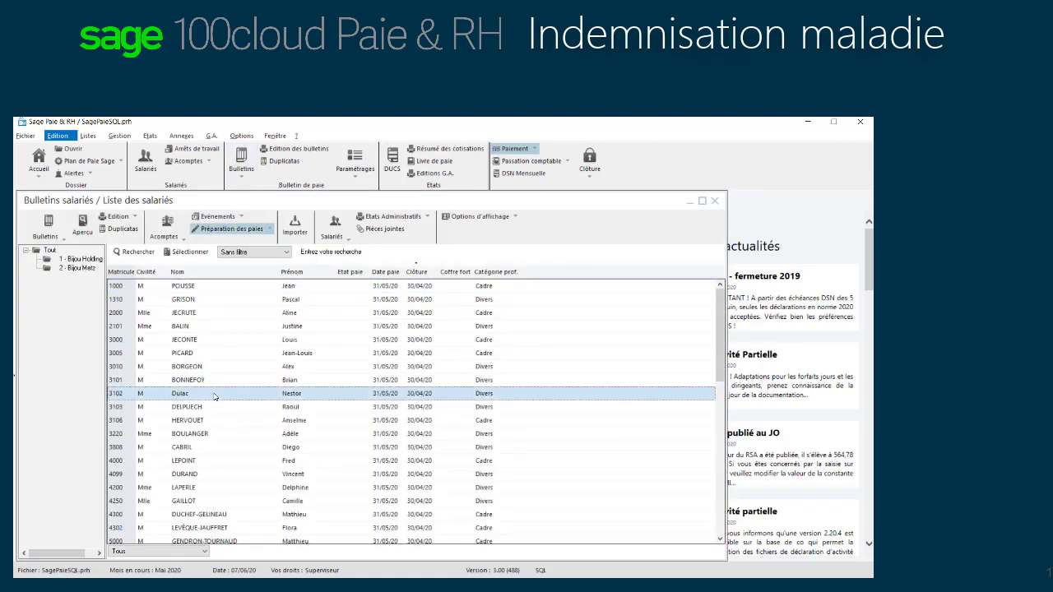
{"action": "double_click", "coordinate": [214, 394]}
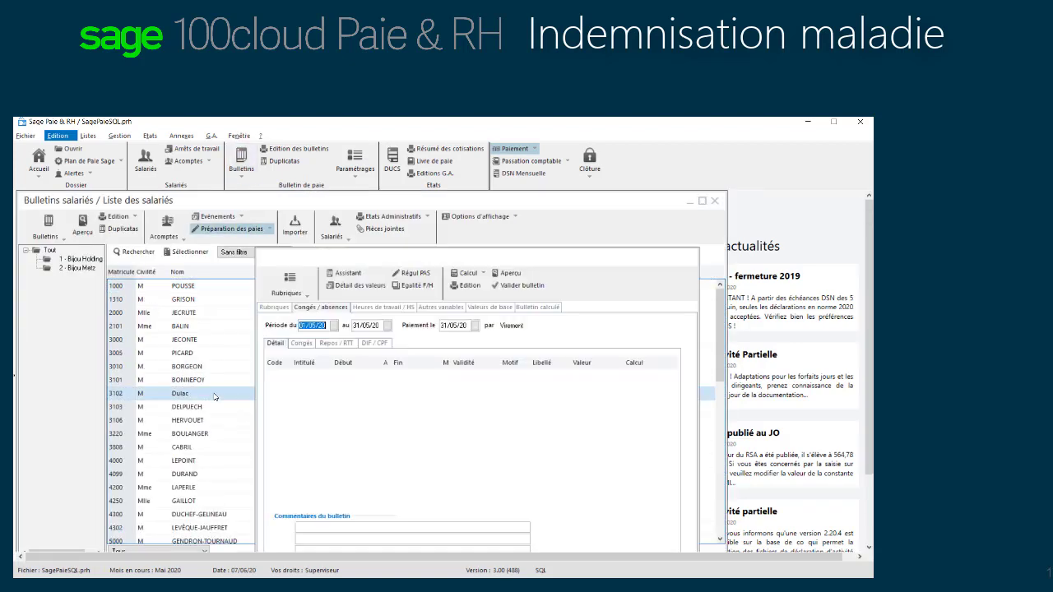
{"action": "left_click", "coordinate": [540, 308]}
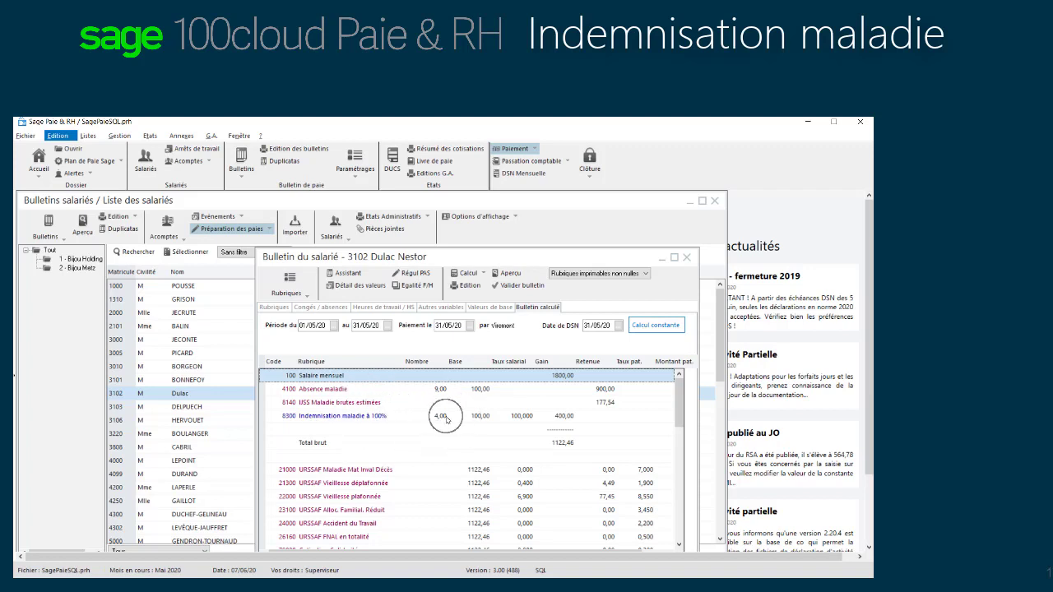
- Save the calculated payslip with its changes and close the list of employee payslips
{"action": "left_click", "coordinate": [656, 325]}
{"action": "left_click", "coordinate": [427, 314]}
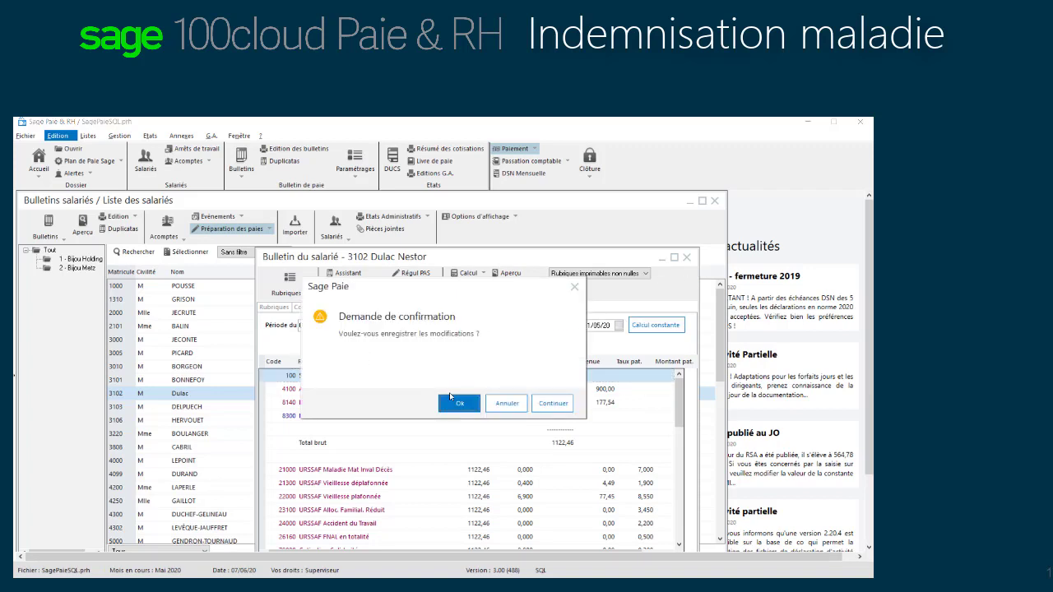
{"action": "left_click", "coordinate": [461, 405]}
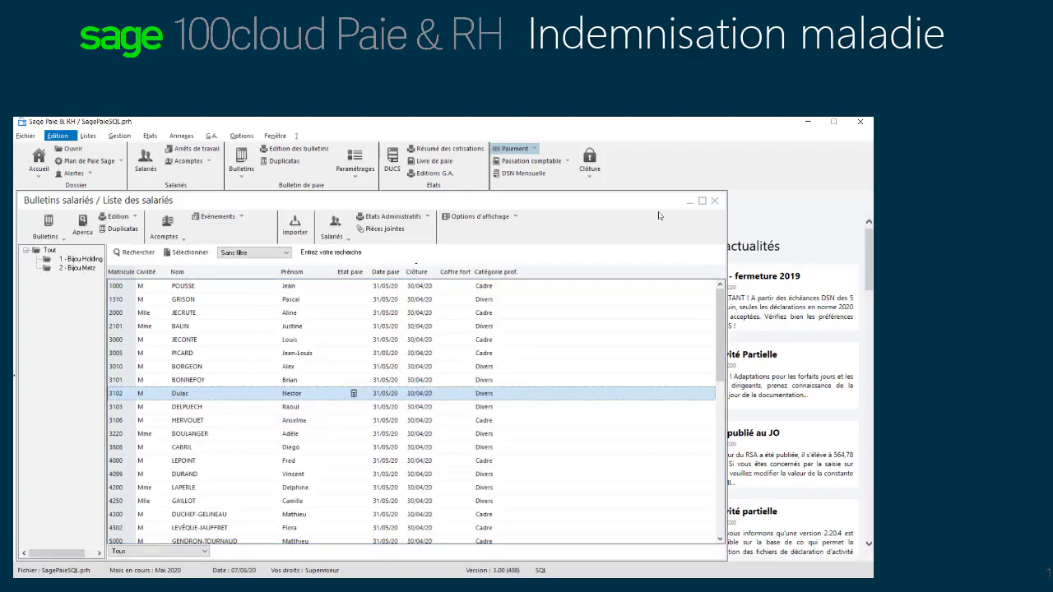
{"action": "left_click", "coordinate": [714, 201]}
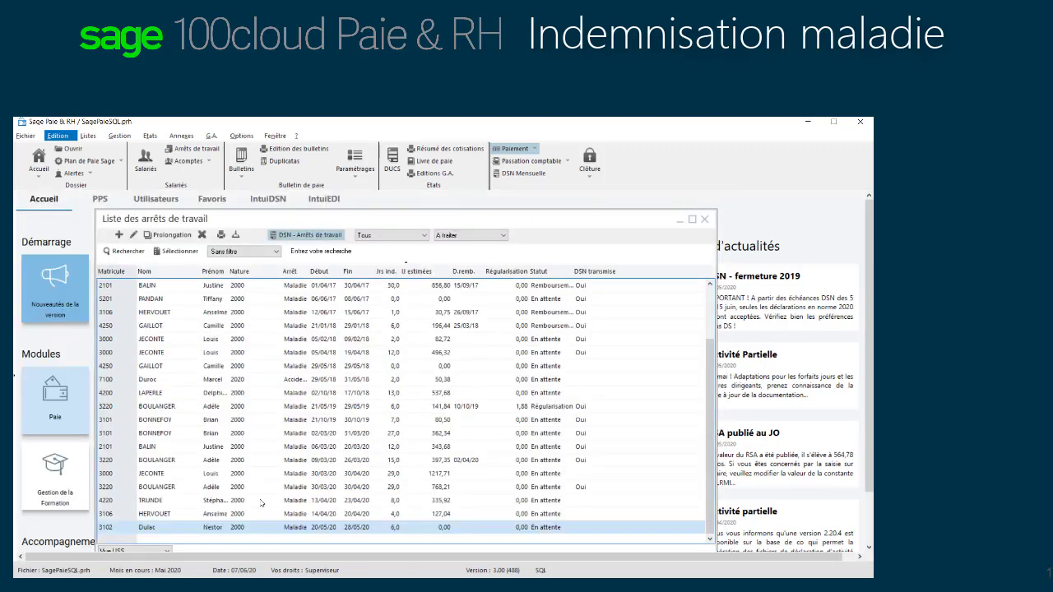
- Reopen the employee's sickness stoppage and examine the salary maintenance data, including the Indemnisation maladie à 100% line
{"action": "double_click", "coordinate": [185, 534]}
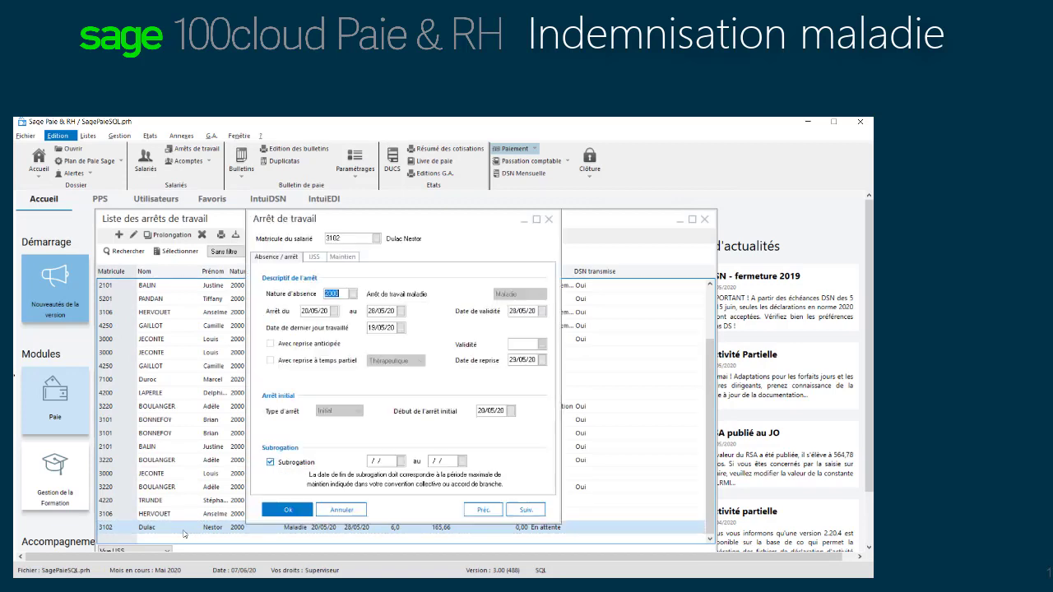
{"action": "left_click", "coordinate": [344, 257]}
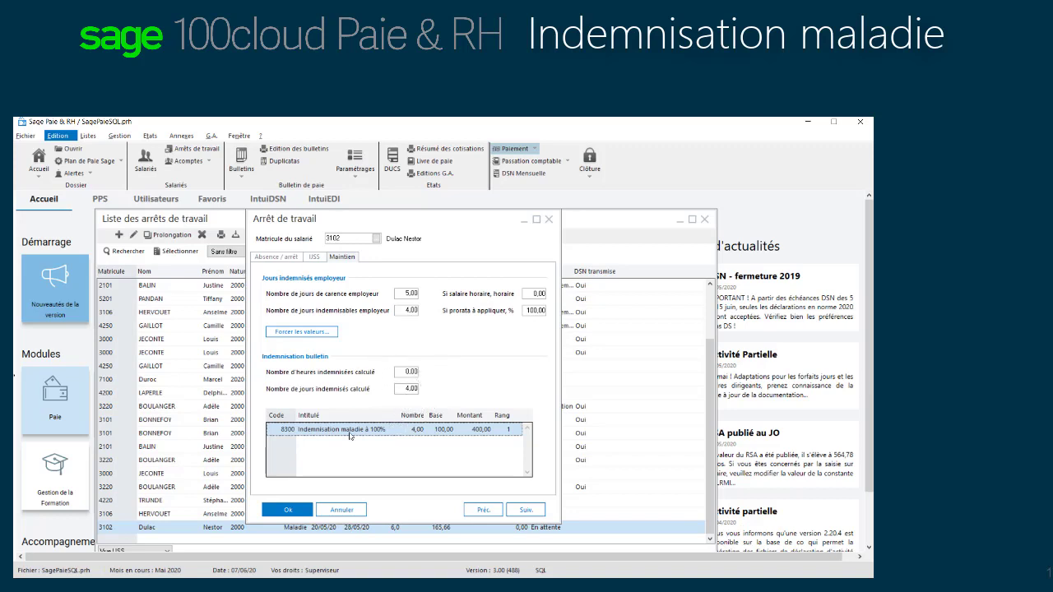
{"action": "left_click", "coordinate": [417, 429]}
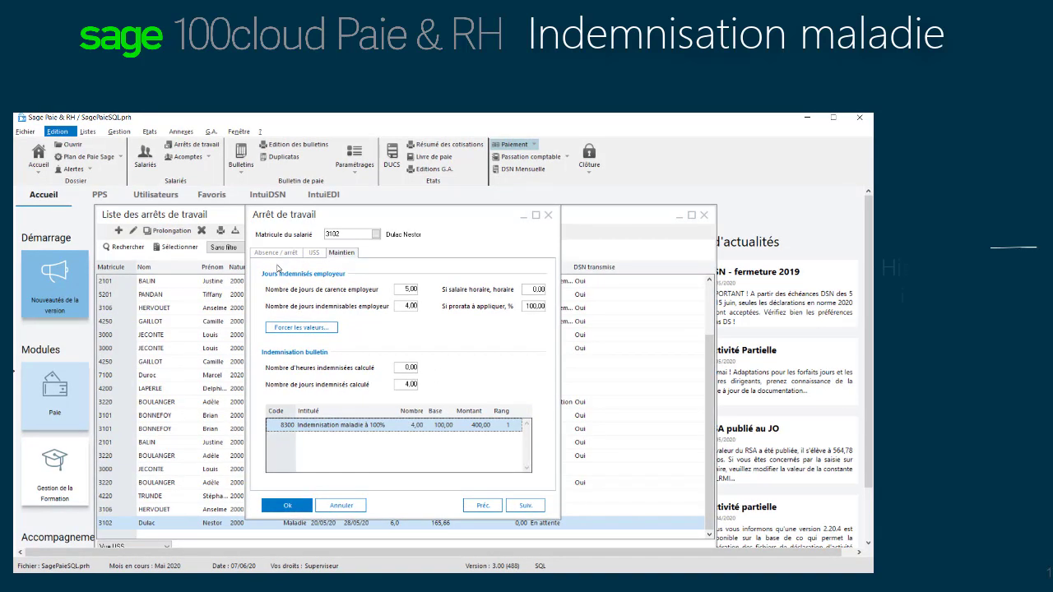
- Set the stoppage's start date to 02/05/20 and save the work stoppage
{"action": "left_click", "coordinate": [274, 255]}
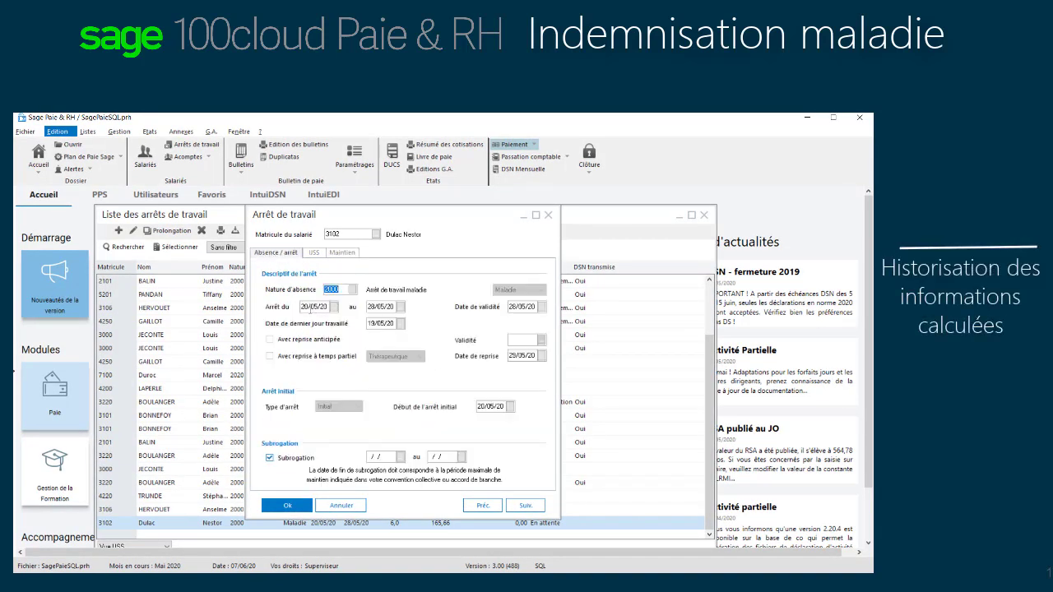
{"action": "left_click", "coordinate": [334, 306]}
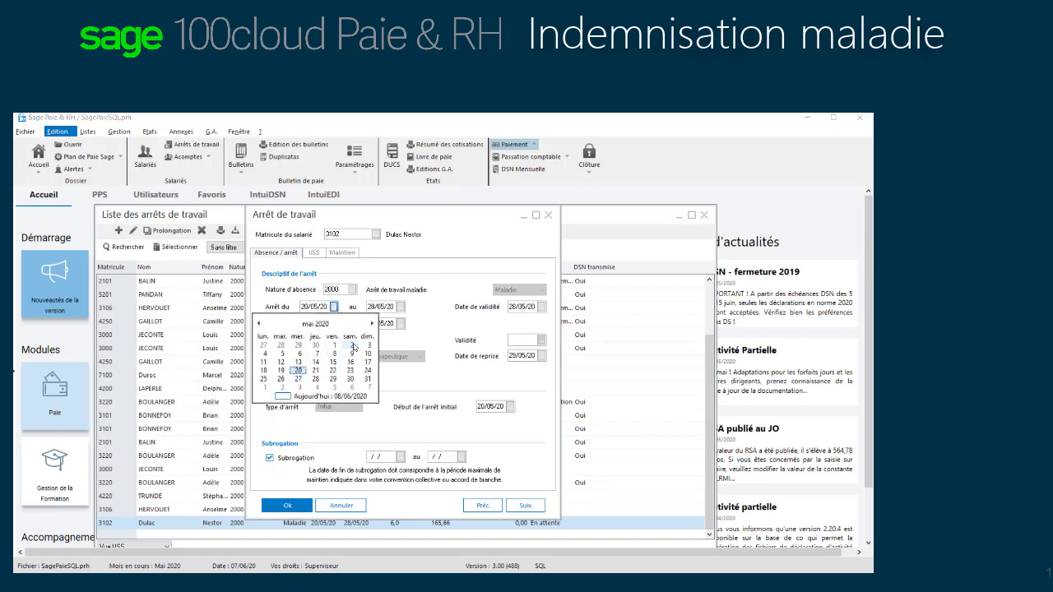
{"action": "left_click", "coordinate": [351, 346]}
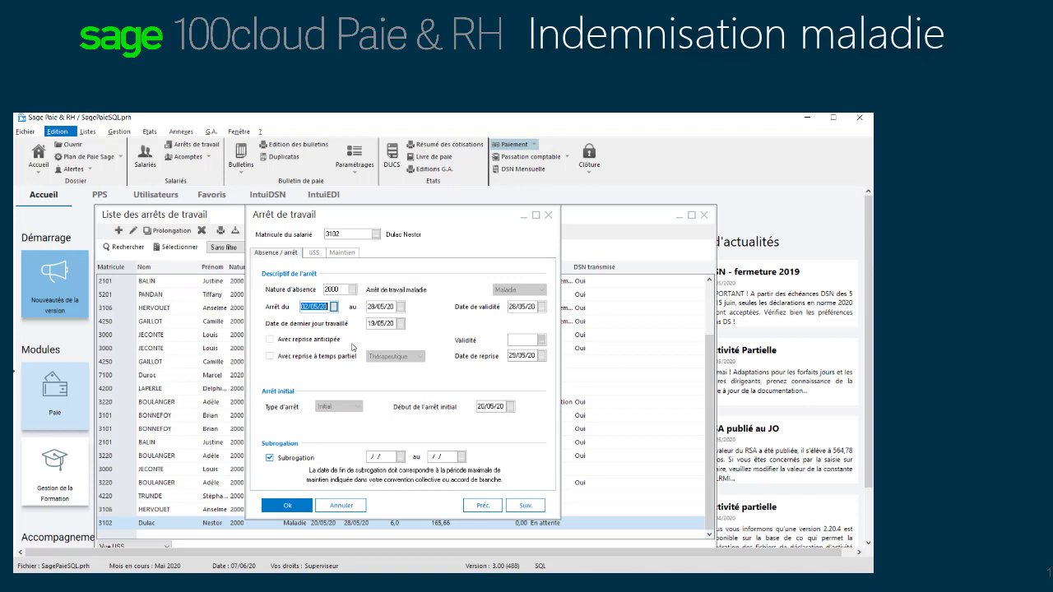
{"action": "left_click", "coordinate": [292, 506]}
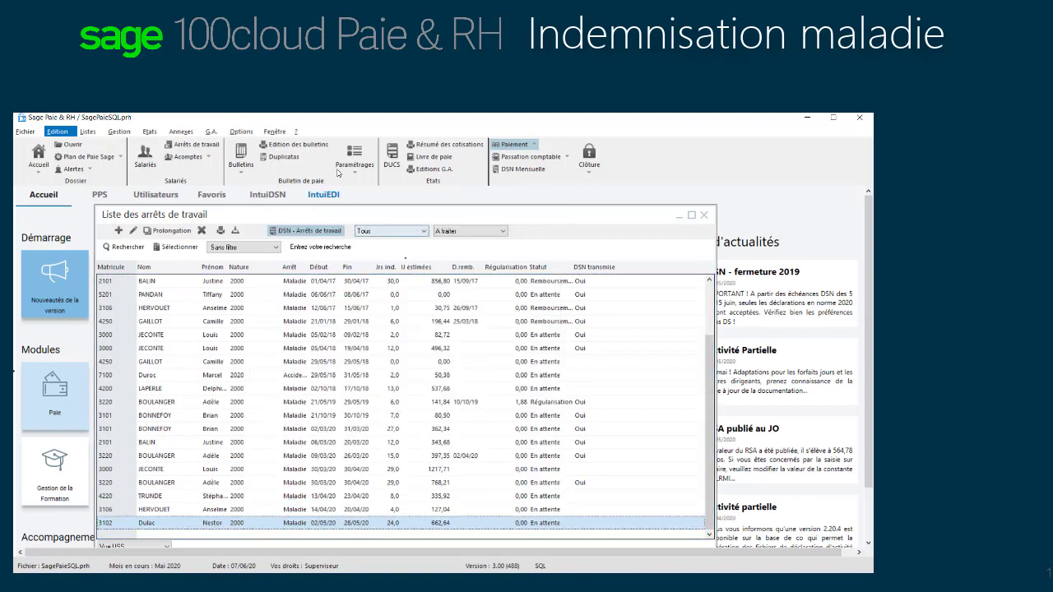
- Recalculate the same employee's payslip from the Bulletins salariés list by displaying its calculated version
{"action": "left_click", "coordinate": [243, 165]}
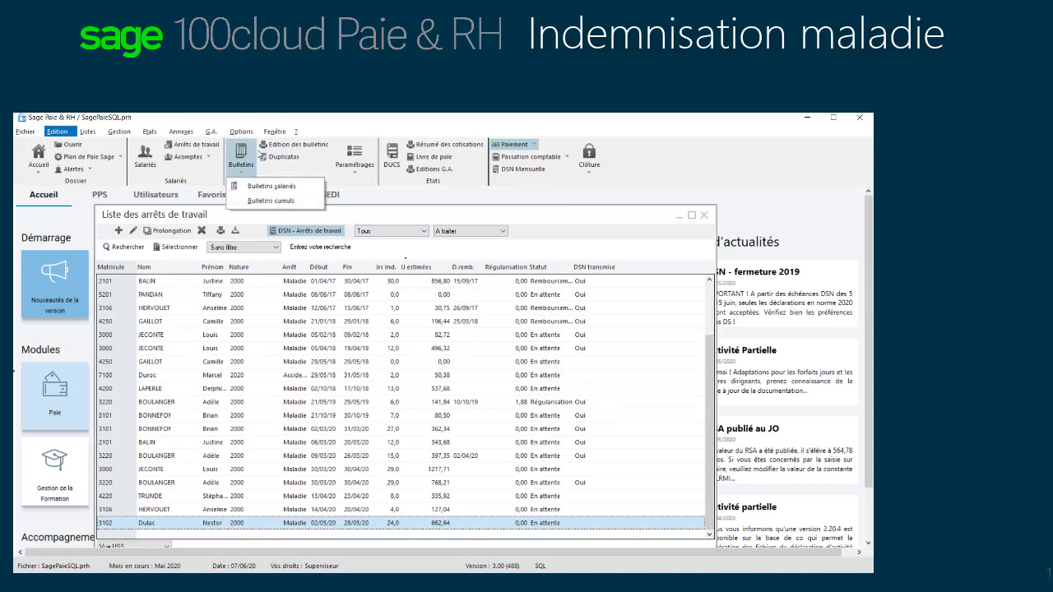
{"action": "left_click", "coordinate": [271, 186]}
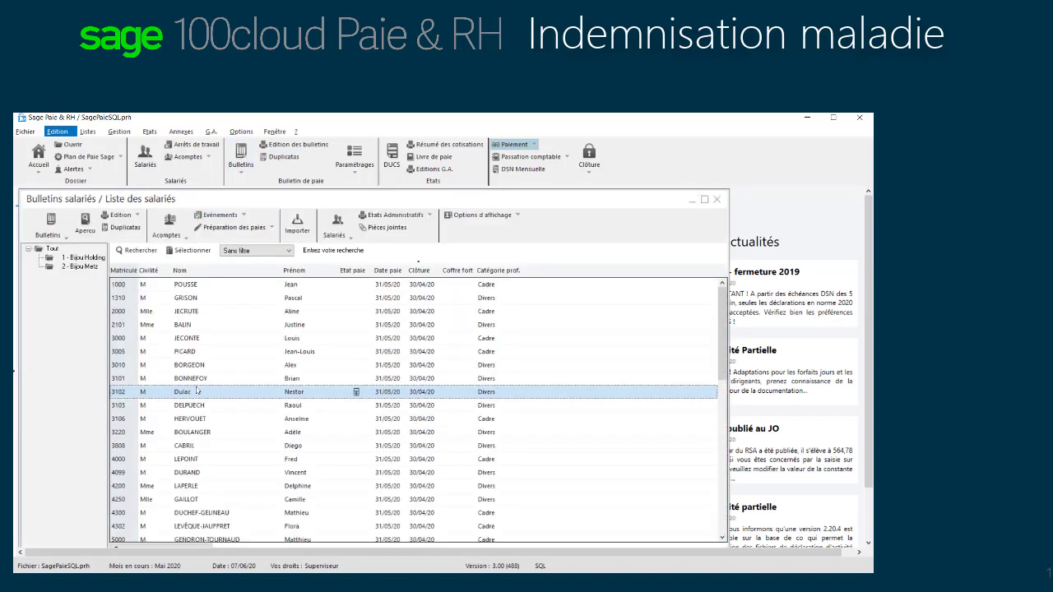
{"action": "double_click", "coordinate": [188, 394]}
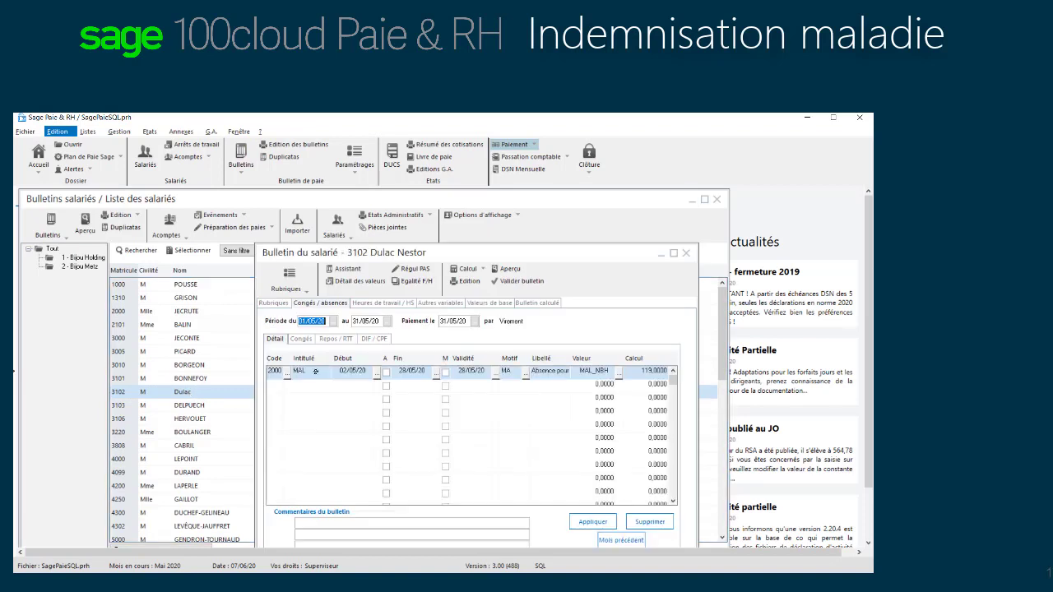
{"action": "left_click", "coordinate": [536, 303]}
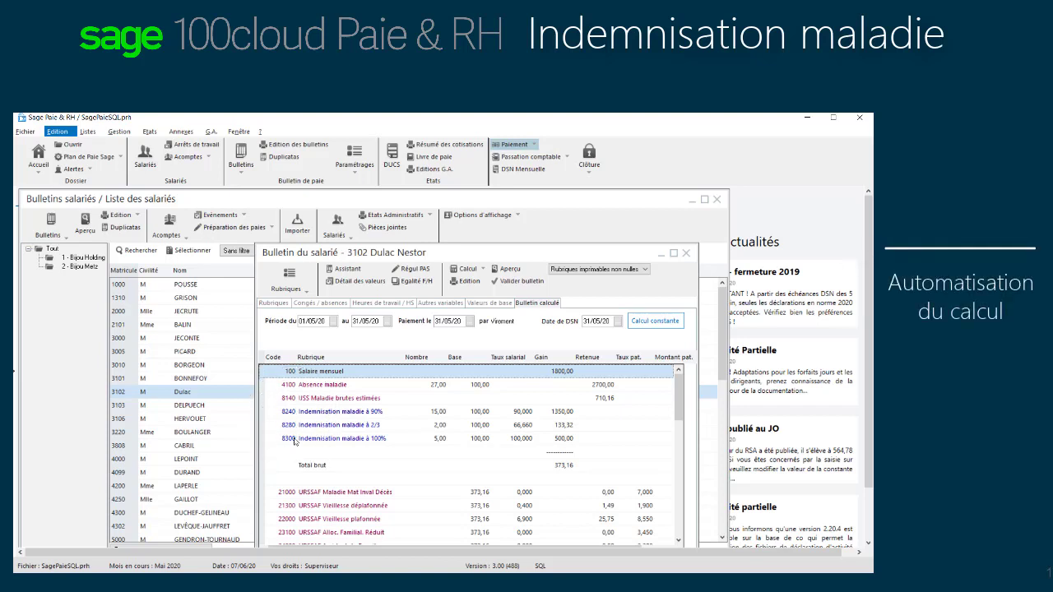
- Select the Indemnisation maladie à 100% line, then close the recalculated payslip and save its changes
{"action": "left_click", "coordinate": [442, 441]}
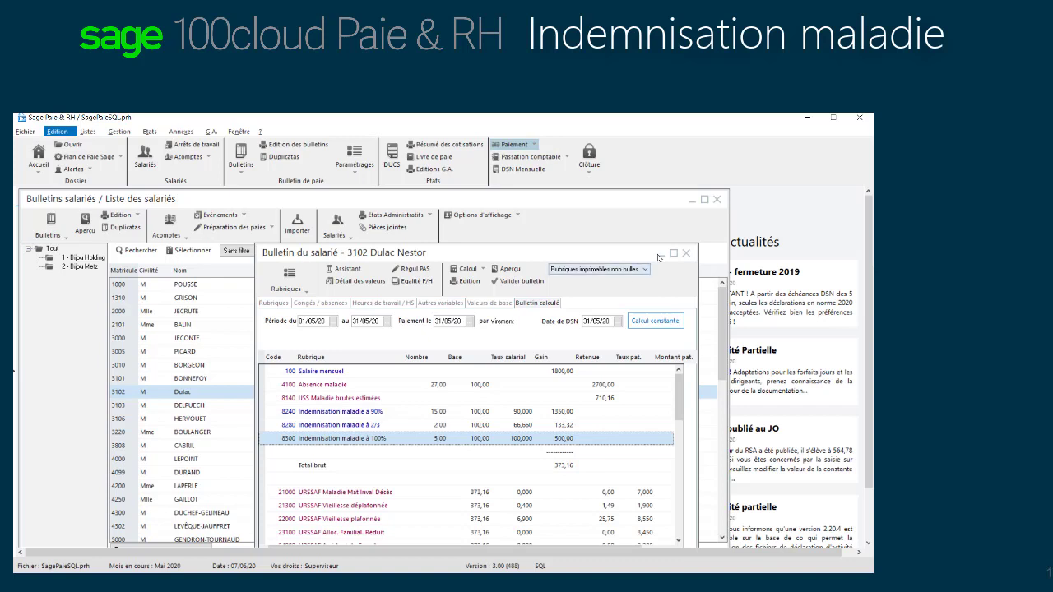
{"action": "left_click", "coordinate": [686, 254]}
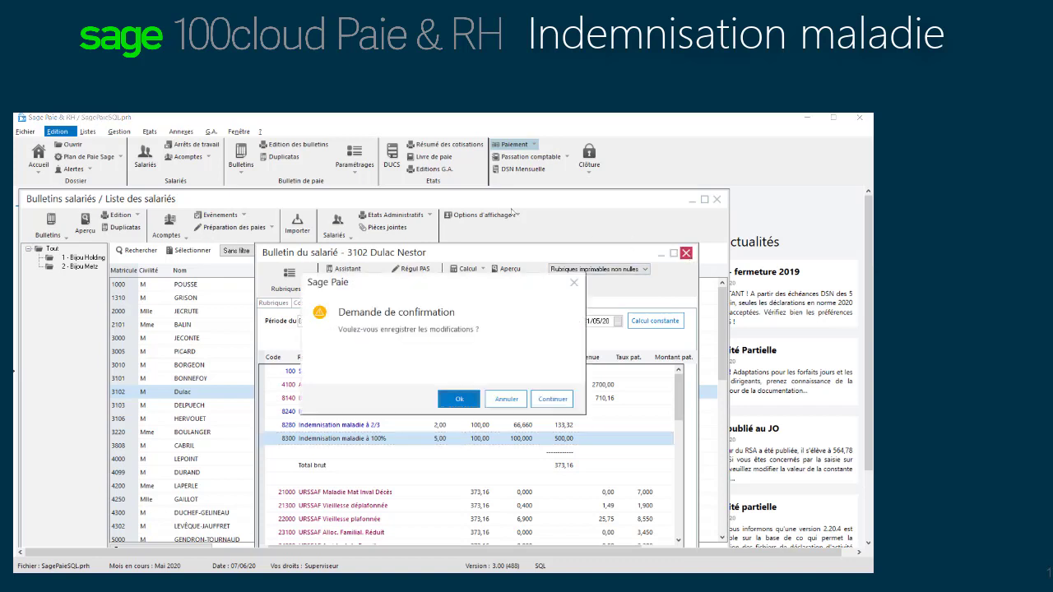
{"action": "left_click", "coordinate": [457, 400]}
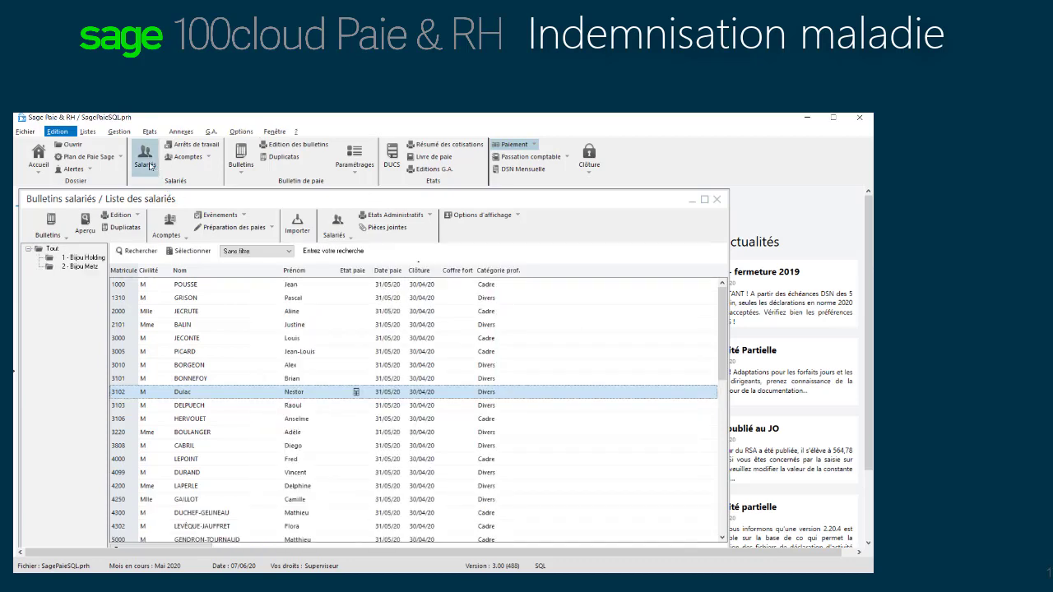
- Open the same employee's record and display its Indemnisation maladie information
{"action": "left_click", "coordinate": [148, 165]}
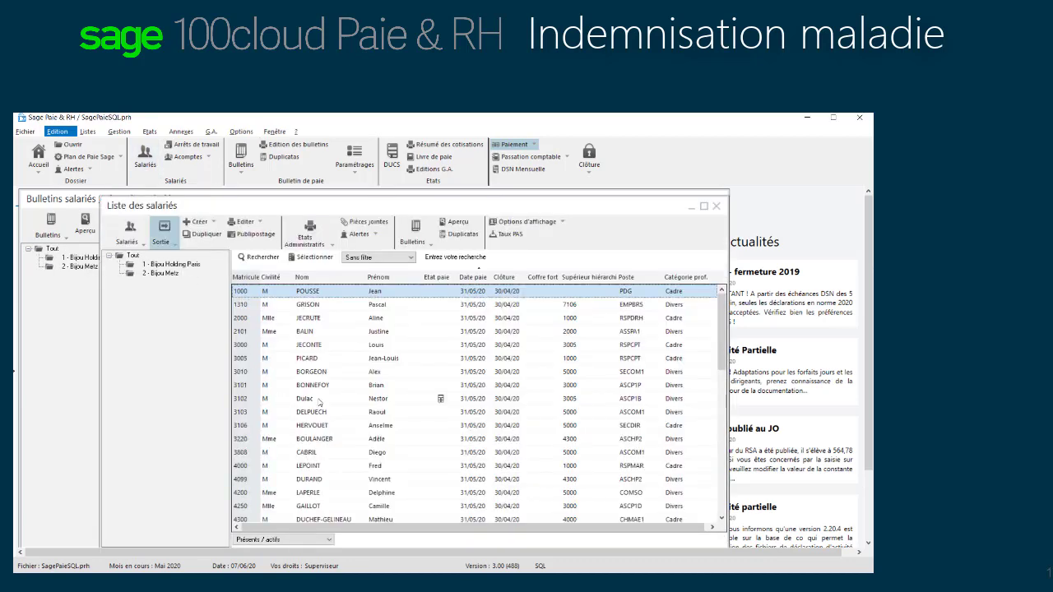
{"action": "double_click", "coordinate": [320, 400]}
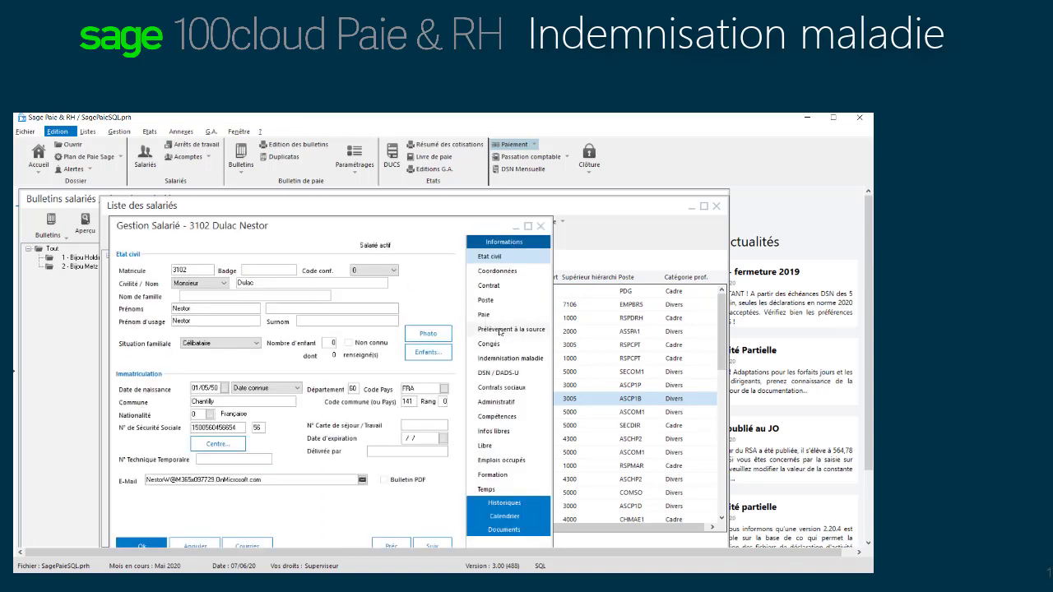
{"action": "left_click", "coordinate": [503, 359]}
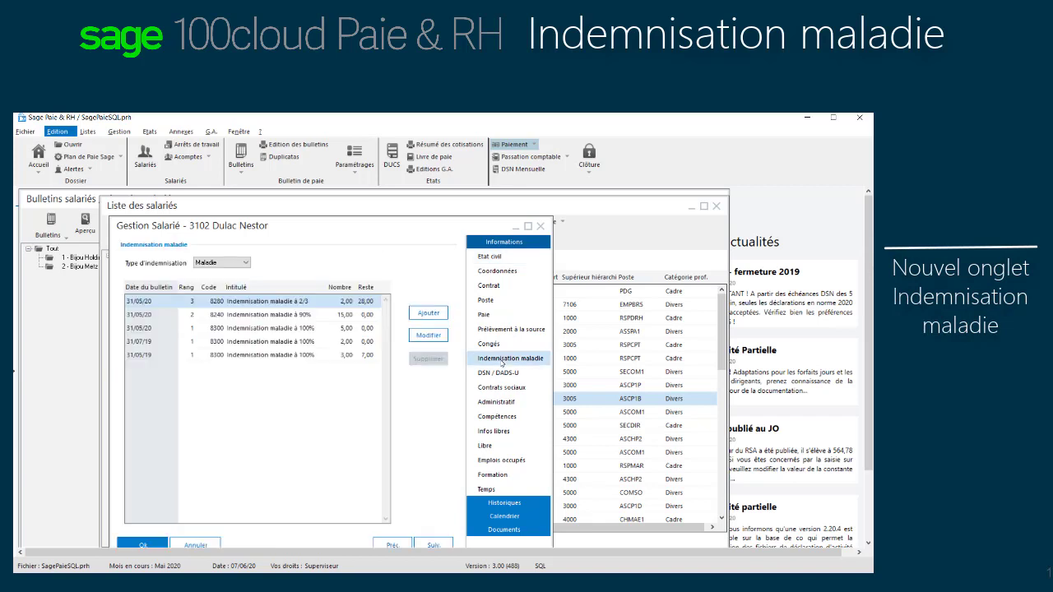
- Review the 31/05/19 and 31/07/19 indemnification lines, and check the details of the 31/05/20 Indemnisation maladie à 100% entry
{"action": "left_click", "coordinate": [328, 356]}
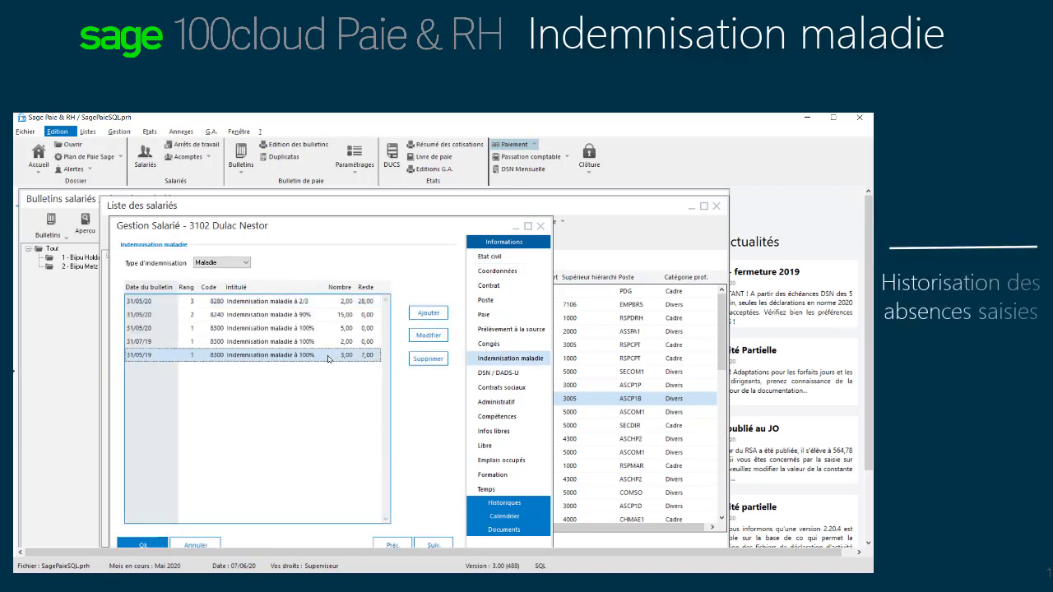
{"action": "left_click", "coordinate": [332, 342]}
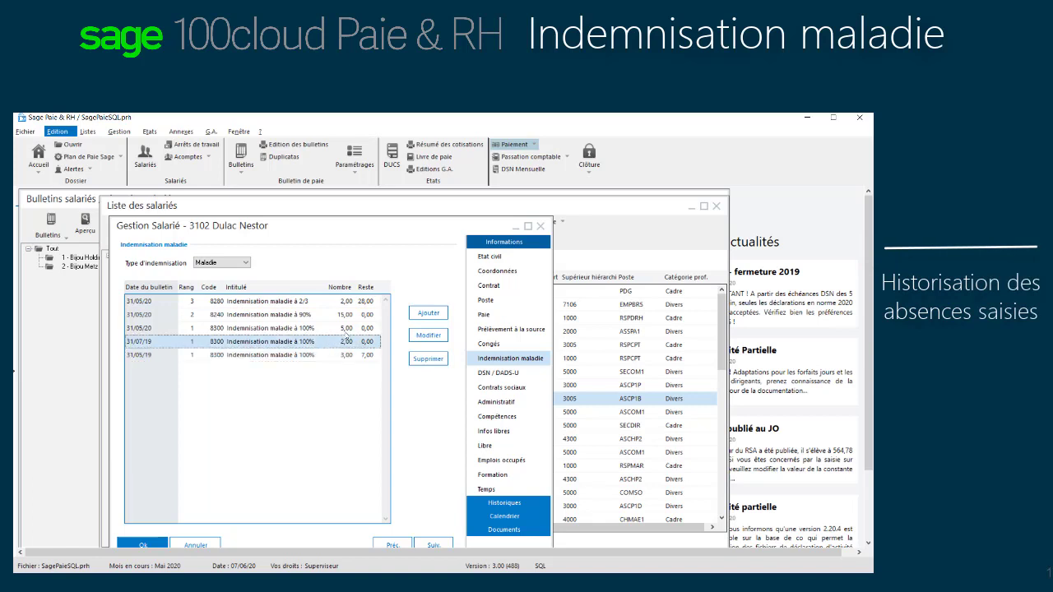
{"action": "left_click", "coordinate": [347, 330]}
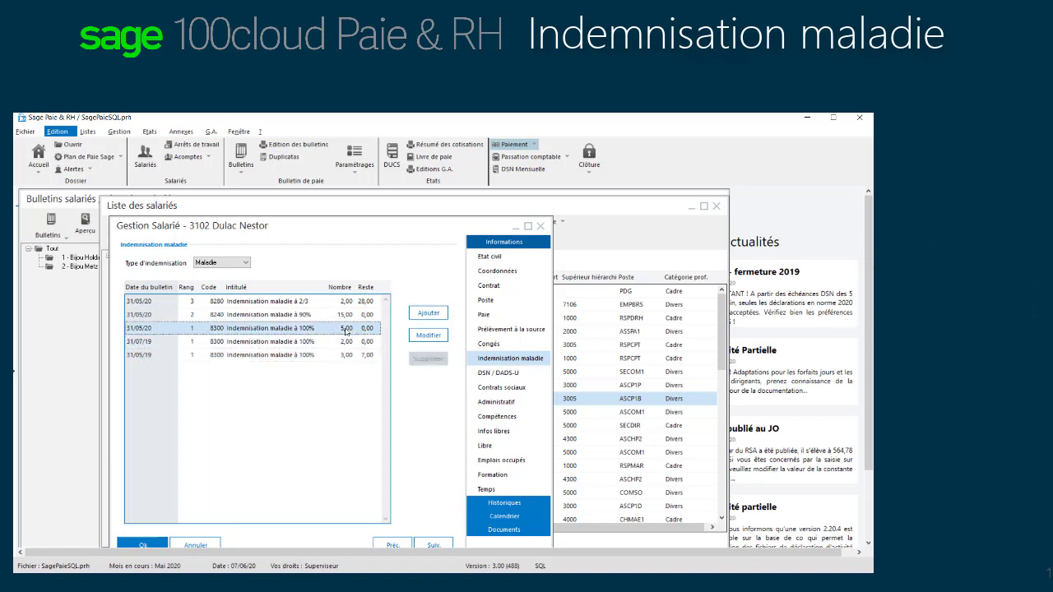
{"action": "double_click", "coordinate": [347, 330]}
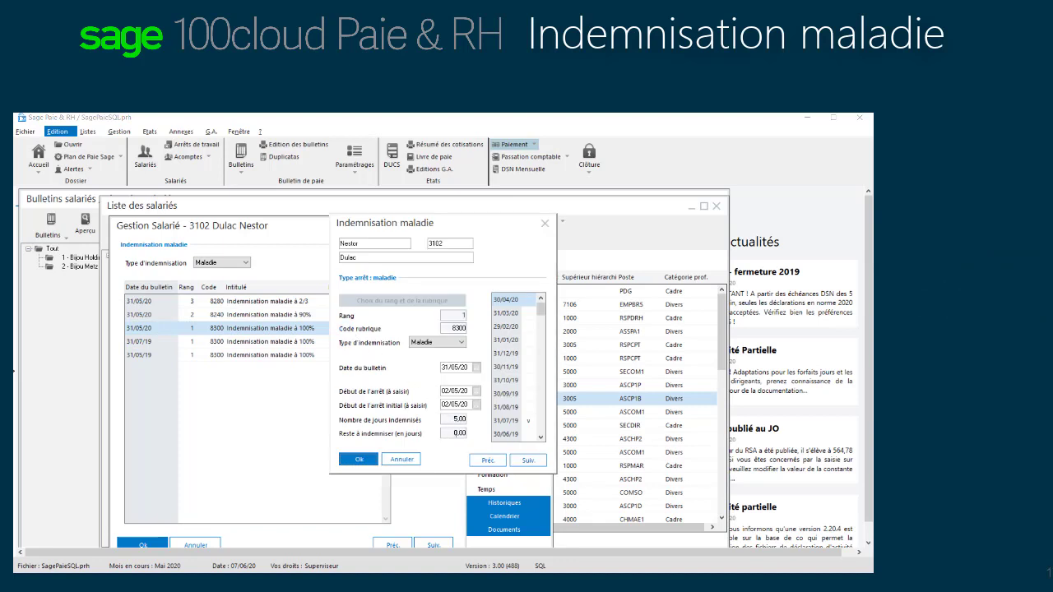
{"action": "left_click", "coordinate": [358, 460]}
- Check the rank and remaining days to indemnify in the details of the 31/05/20 Indemnisation maladie à 90% entry
{"action": "double_click", "coordinate": [316, 316]}
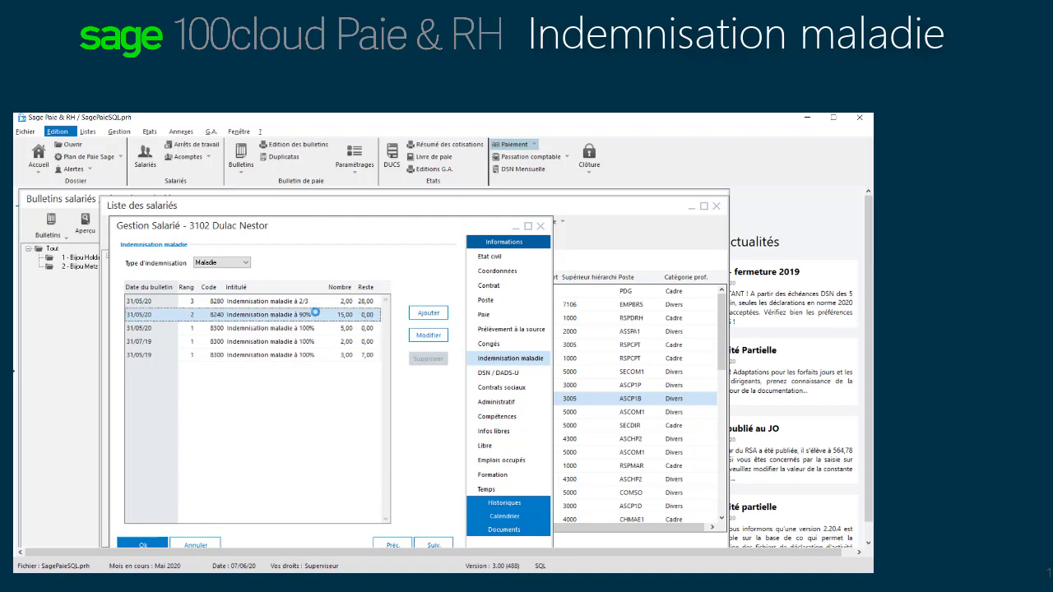
{"action": "left_click", "coordinate": [455, 433]}
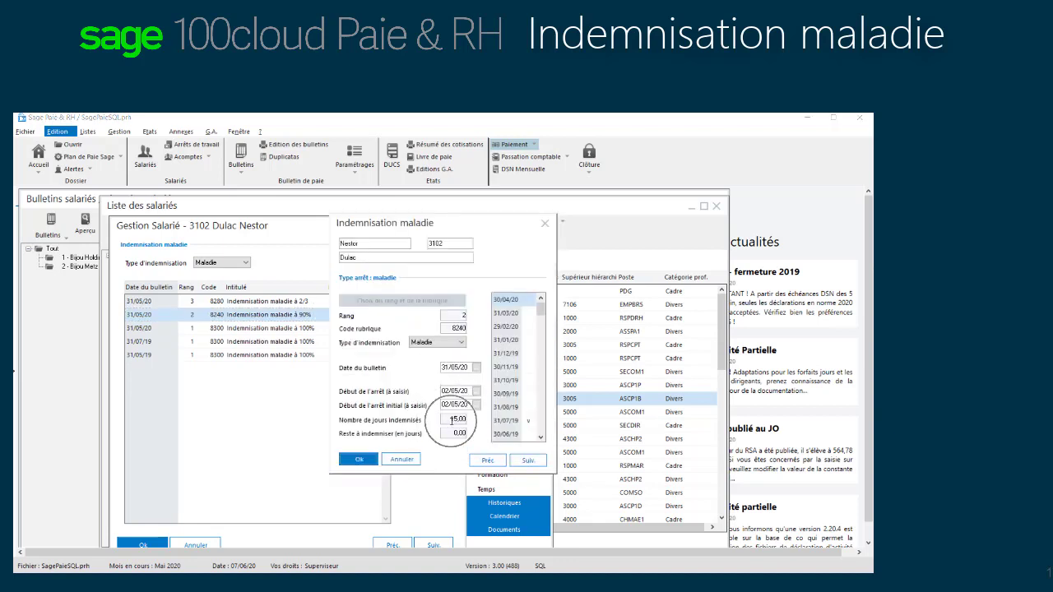
{"action": "left_click", "coordinate": [461, 316]}
{"action": "left_click", "coordinate": [360, 458]}
- Examine the rank and number of indemnified days in the details of the 31/05/20 Indemnisation maladie à 2/3 entry
{"action": "double_click", "coordinate": [312, 301]}
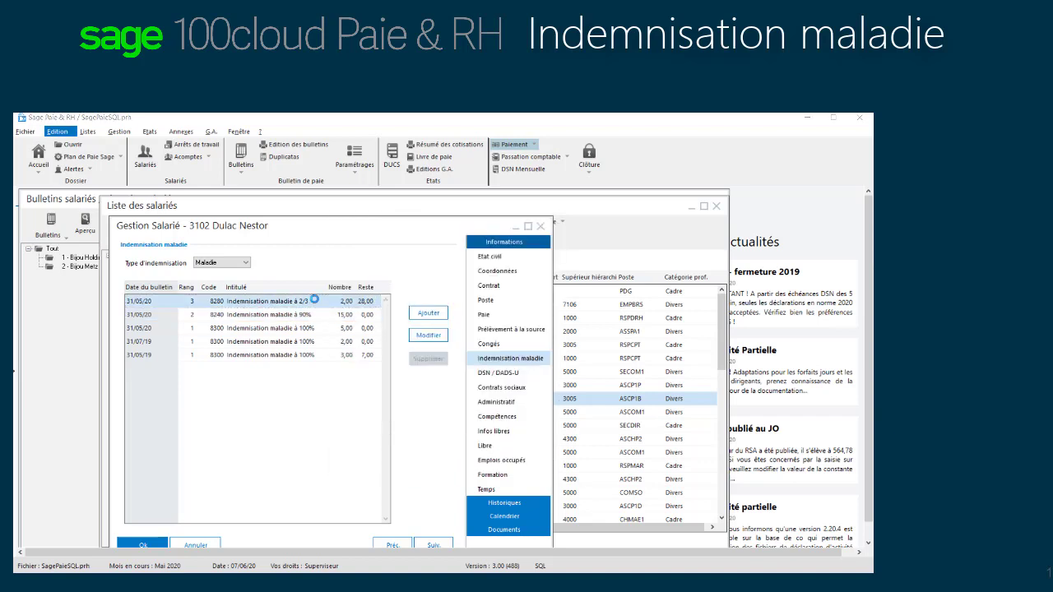
{"action": "left_click", "coordinate": [456, 316]}
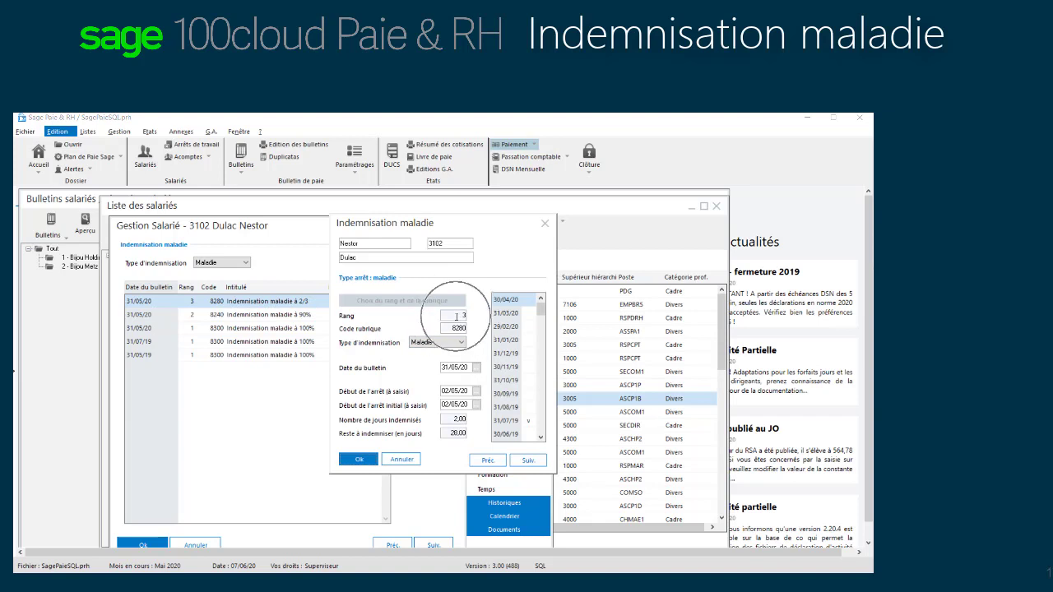
{"action": "left_click", "coordinate": [454, 419]}
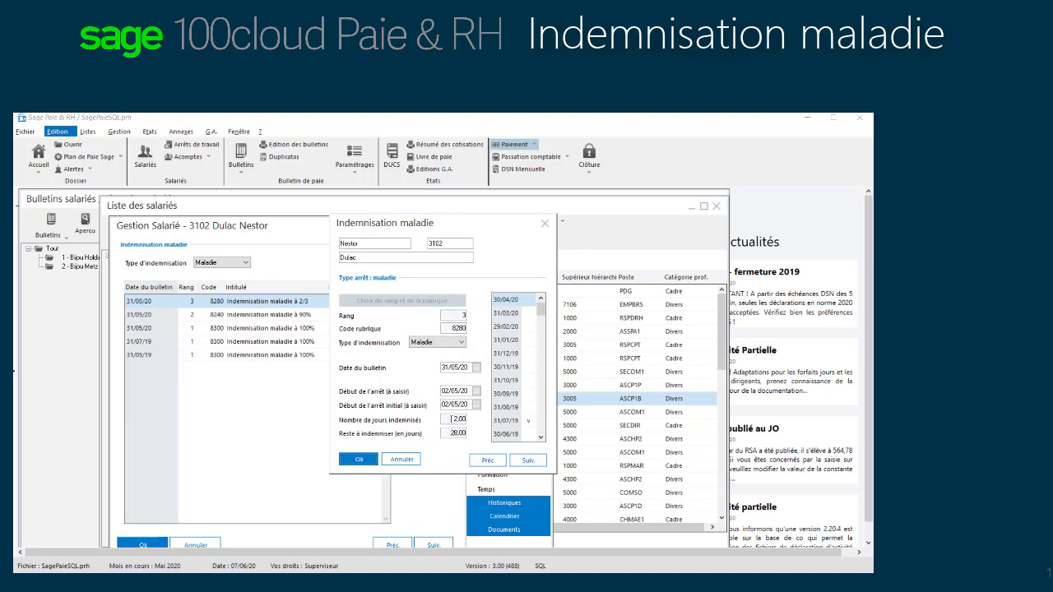